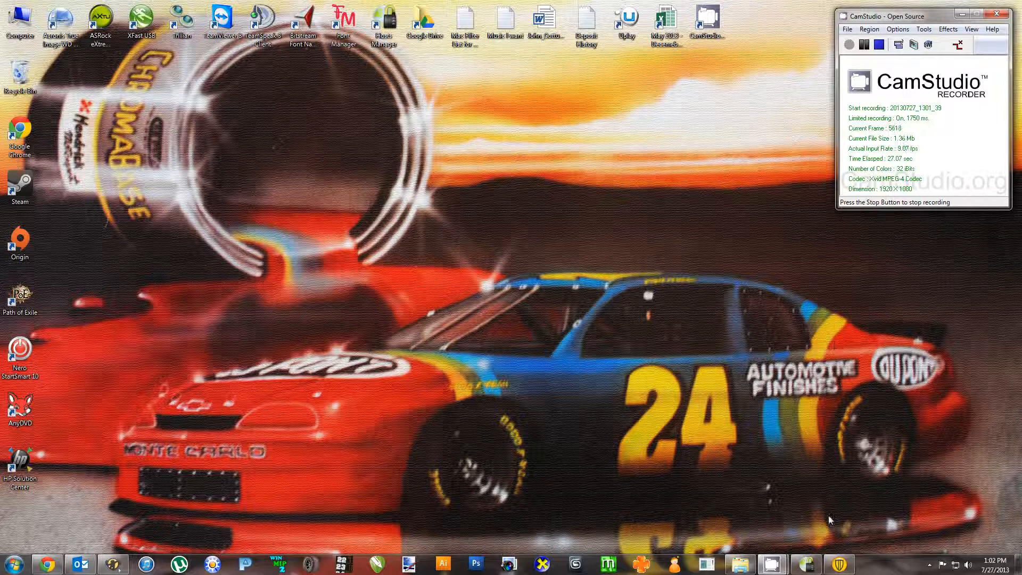
# - Bring up the Symantec Endpoint Protection status window and move it away from the middle of the desktop
pyautogui.click(837, 568)
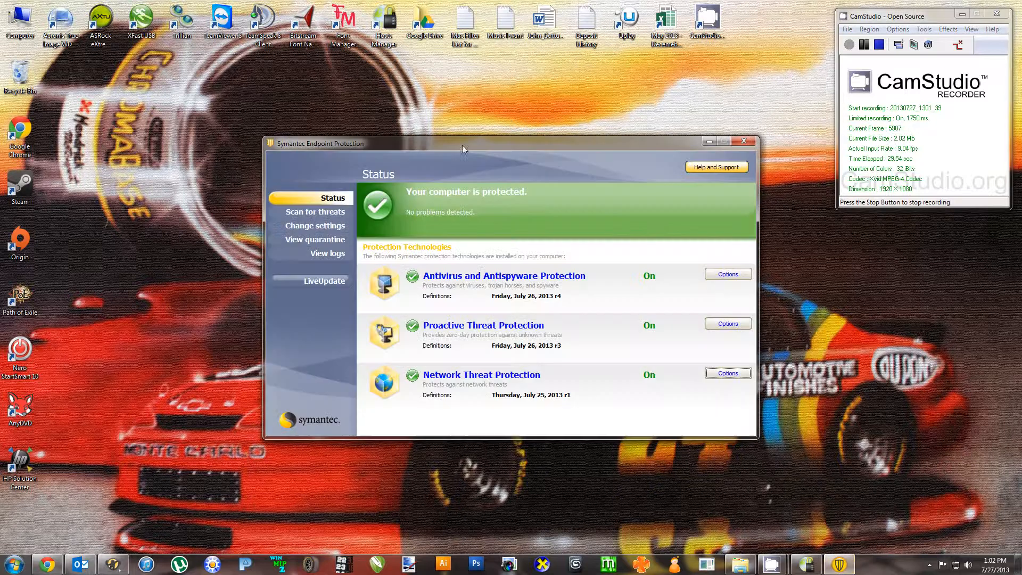
pyautogui.moveTo(460, 142); pyautogui.dragTo(159, 78)
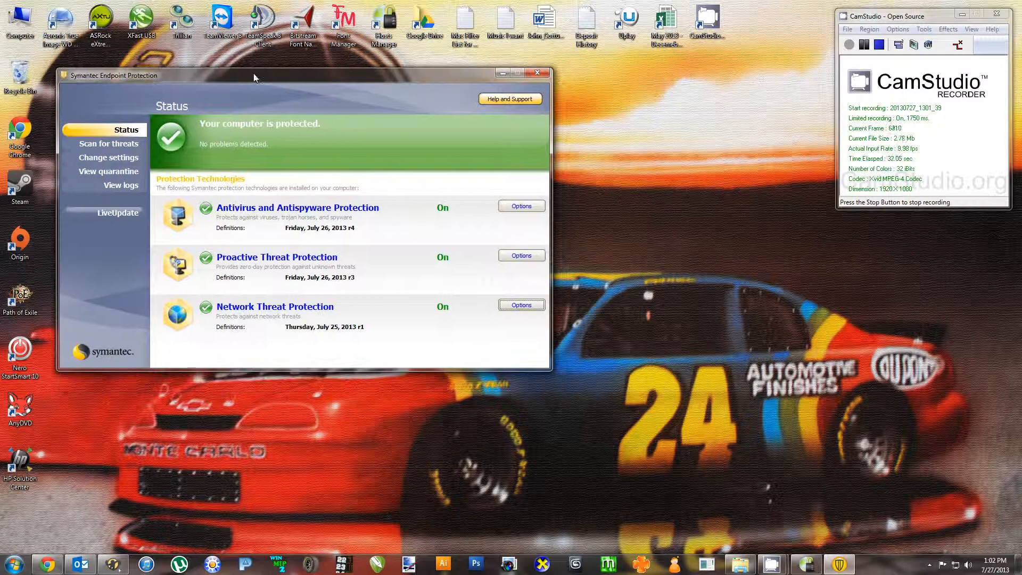
# - Empty the Recycle Bin, permanently deleting its contents
pyautogui.rightClick(26, 75)
pyautogui.click(48, 92)
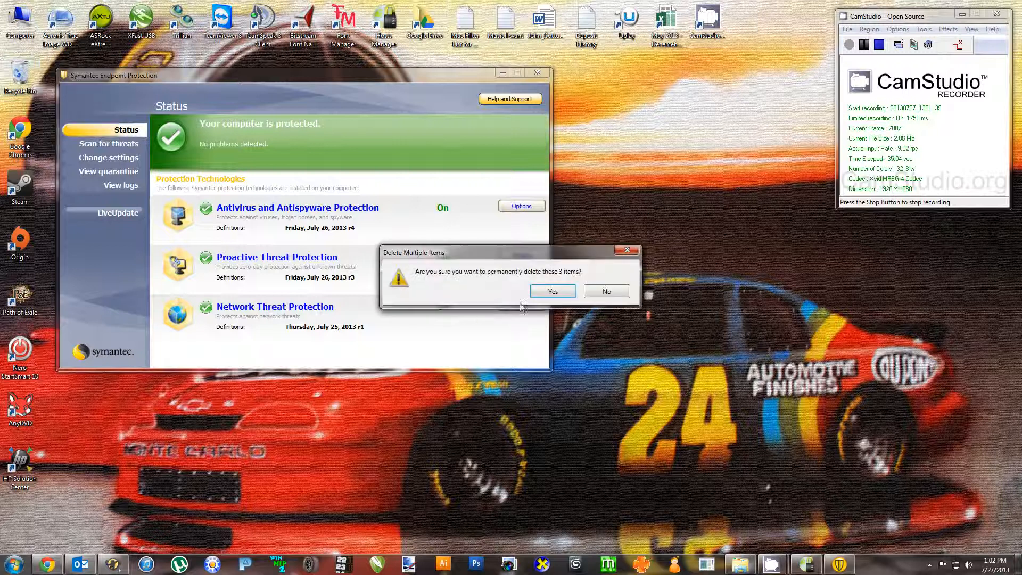
pyautogui.click(555, 293)
# - Close the Symantec Endpoint Protection window after reviewing its protection status
pyautogui.moveTo(384, 75)
pyautogui.mouseDown()
pyautogui.moveTo(393, 67)
pyautogui.moveTo(382, 69)
pyautogui.mouseUp()
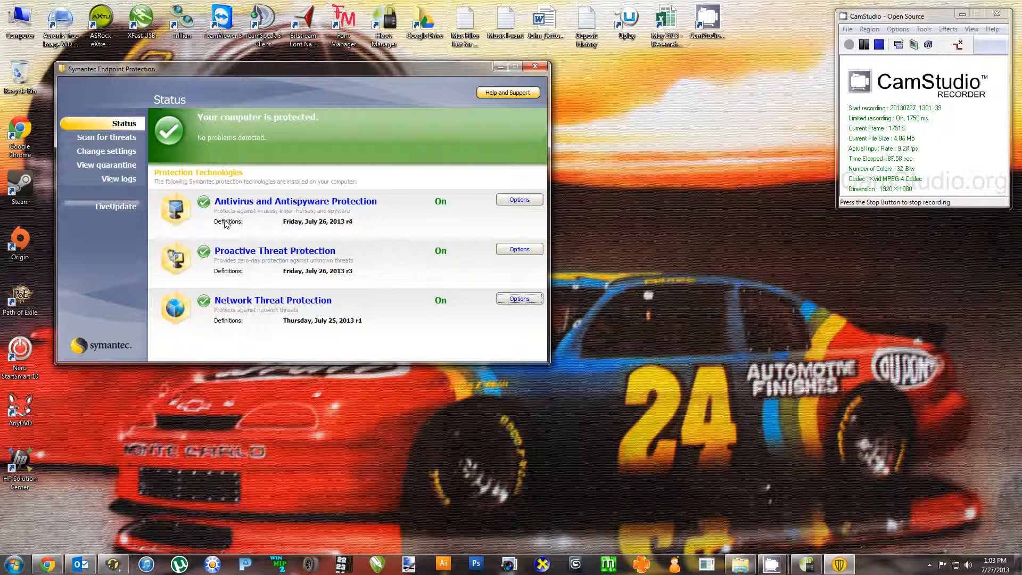
pyautogui.click(532, 69)
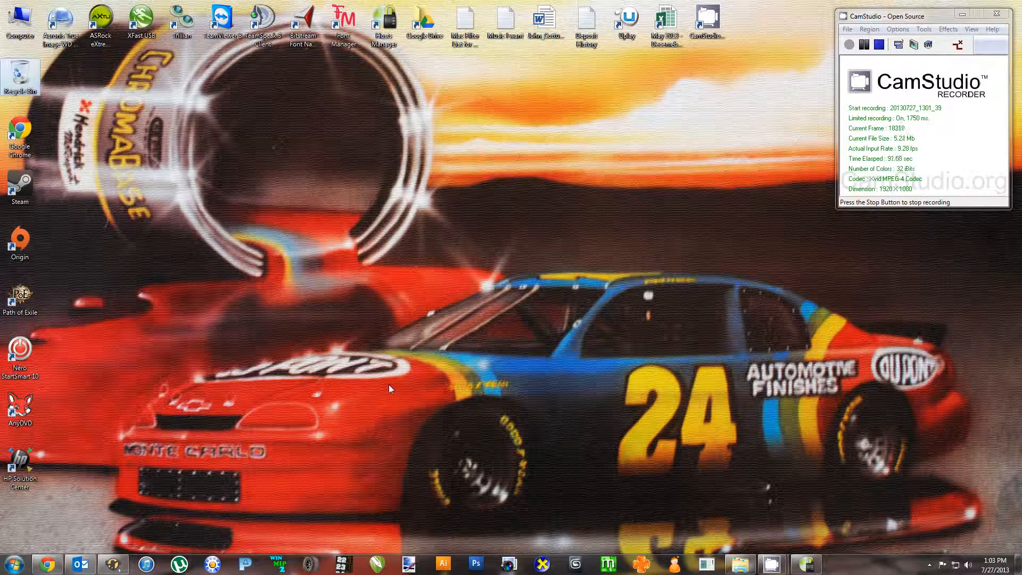
# - Switch to Chrome and look through the CNN home page that is already open
pyautogui.click(52, 570)
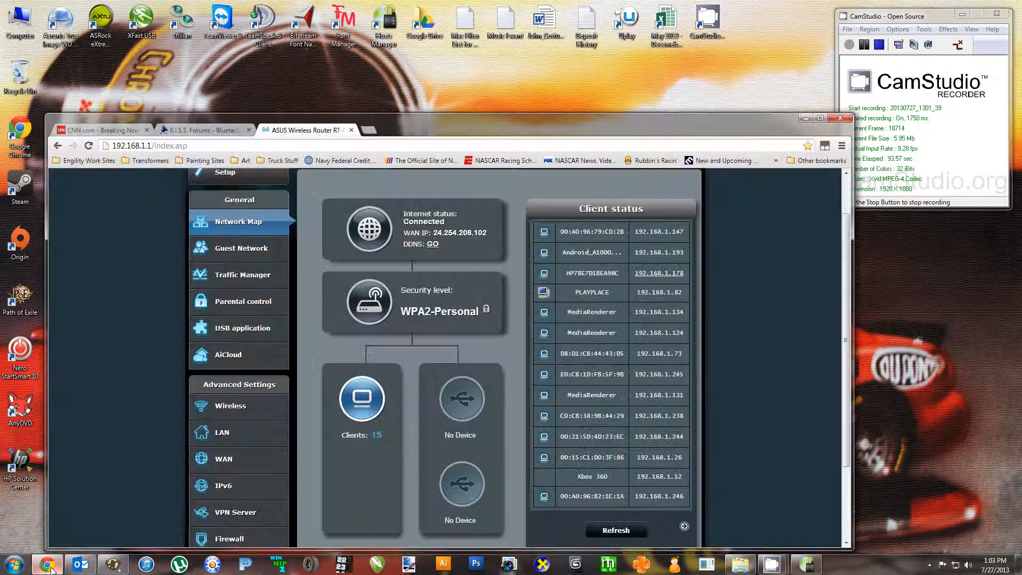
pyautogui.click(115, 131)
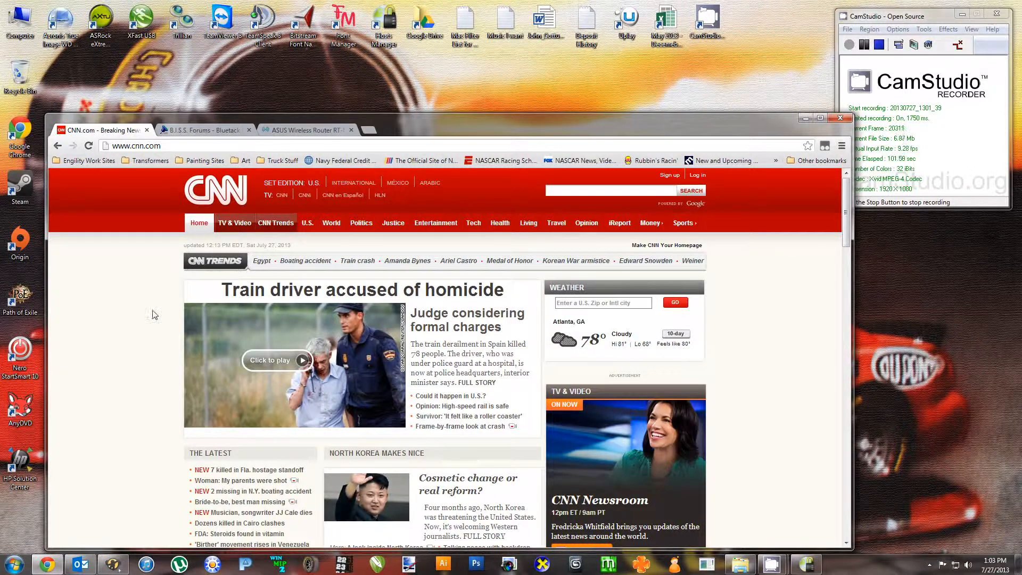
pyautogui.scroll(-14, 154, 317)
pyautogui.scroll(12, 155, 319)
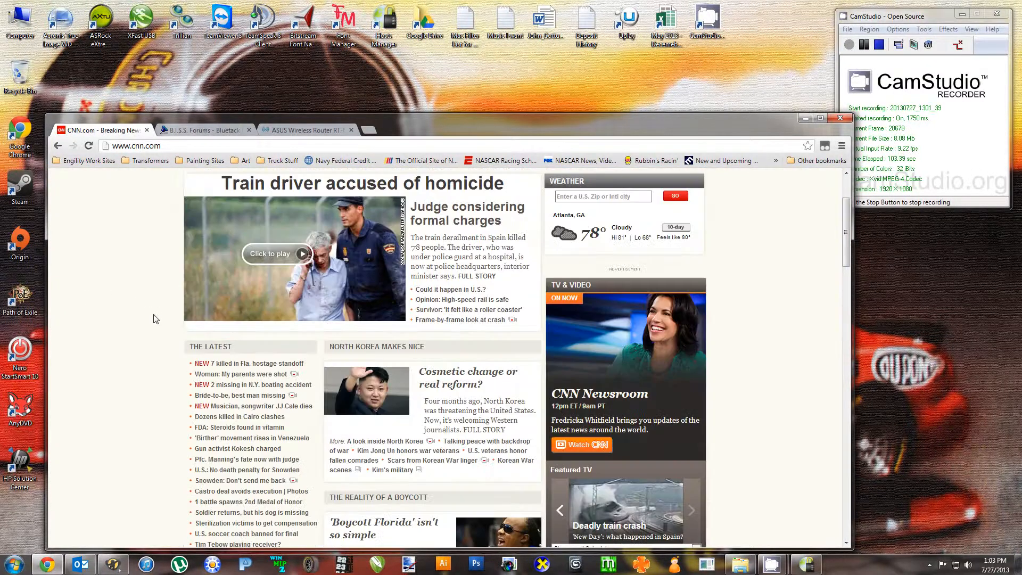
pyautogui.scroll(2, 155, 319)
# - Load Google in a new browser tab, then return to the CNN page and minimize the browser
pyautogui.click(365, 133)
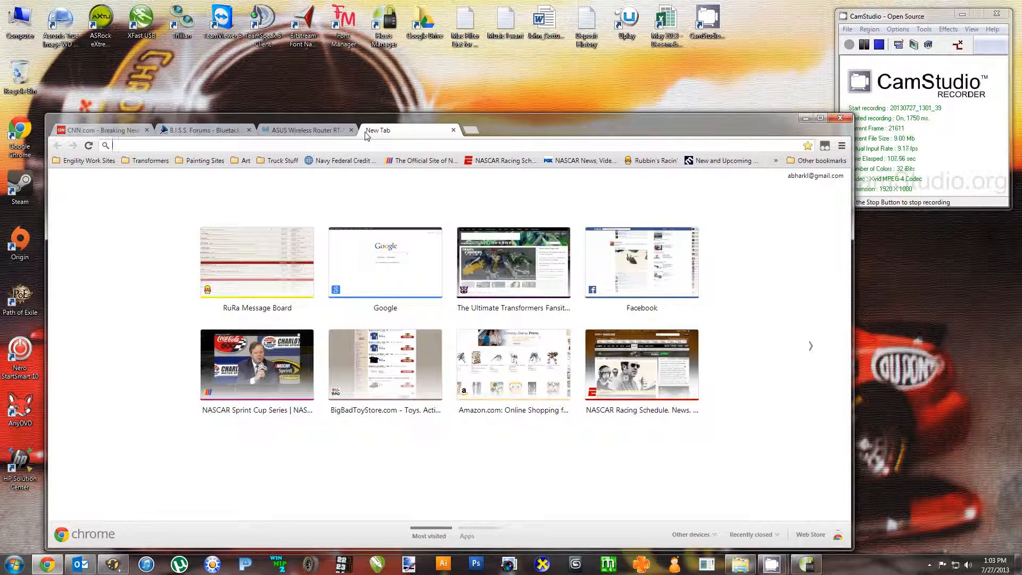
pyautogui.click(394, 290)
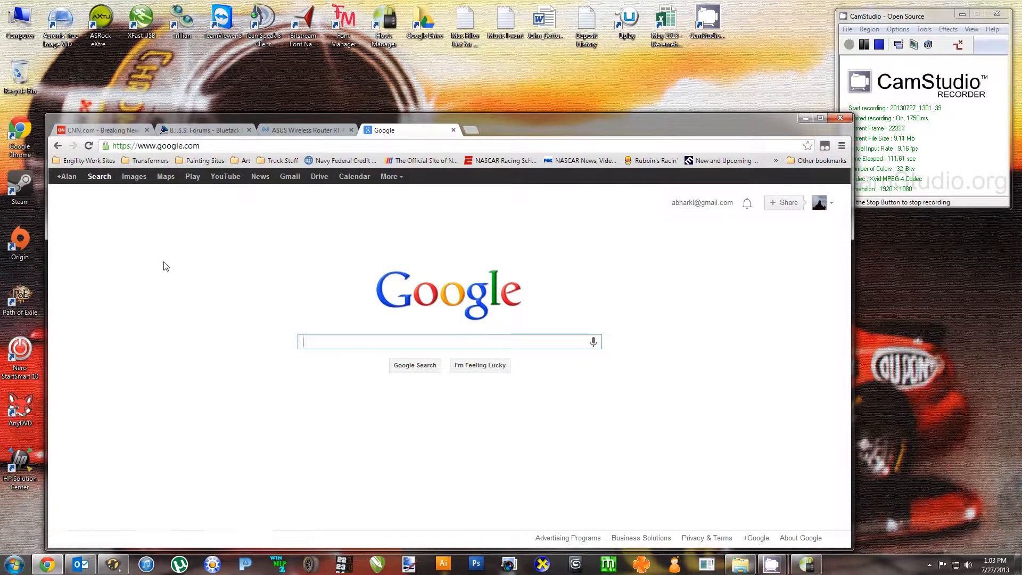
pyautogui.click(101, 130)
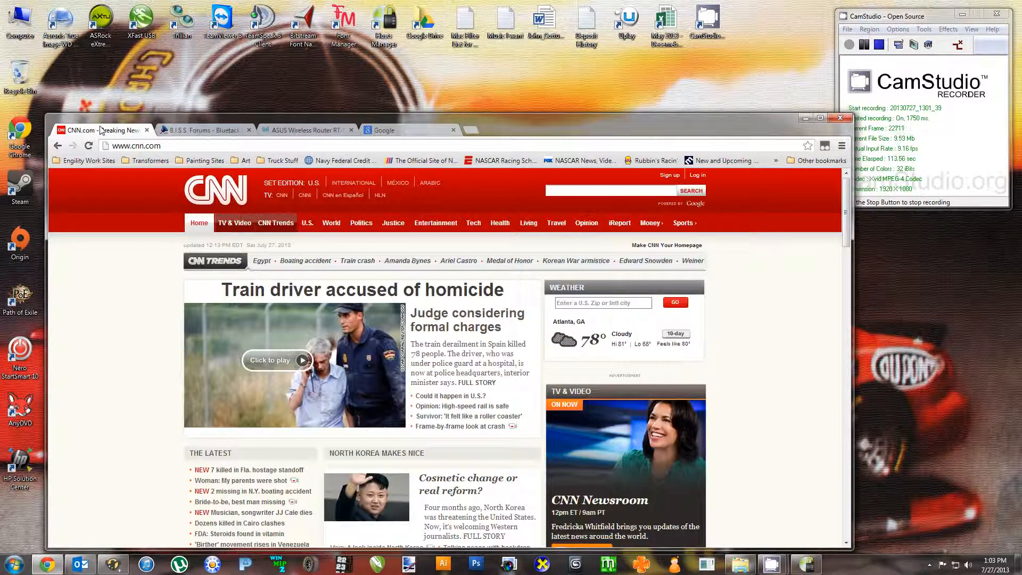
pyautogui.click(806, 117)
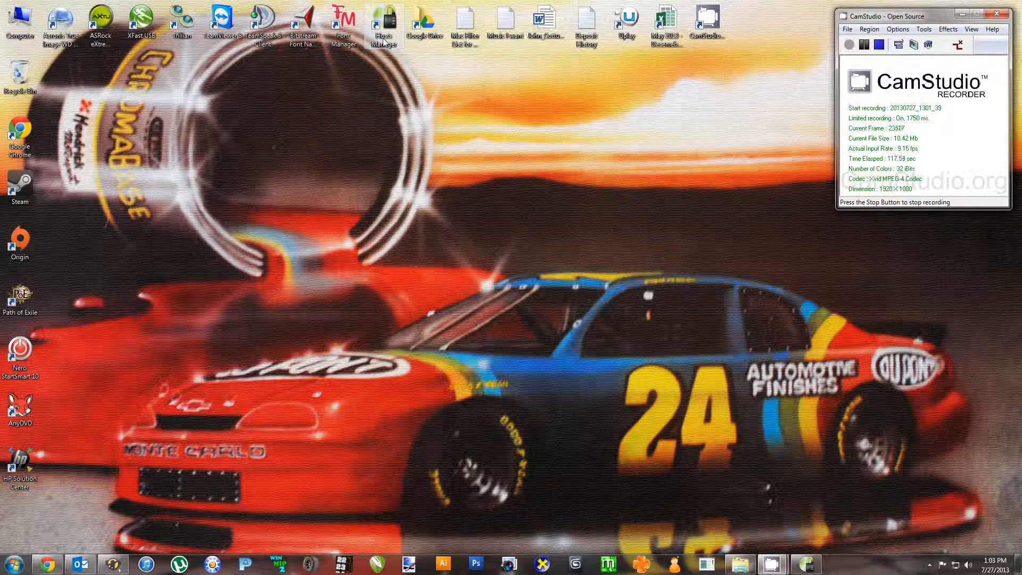
# - Switch to B.I.S.S. Hosts Manager, collapse its Search section and move the window near the desktop's left side
pyautogui.click(807, 569)
pyautogui.moveTo(585, 59); pyautogui.dragTo(480, 76)
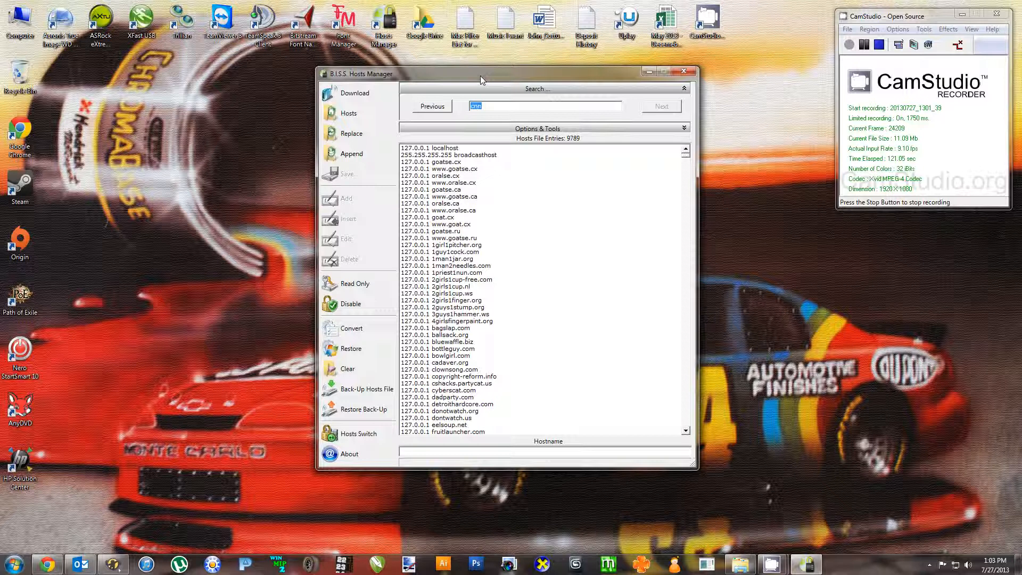
pyautogui.click(684, 88)
pyautogui.moveTo(575, 80); pyautogui.dragTo(326, 76)
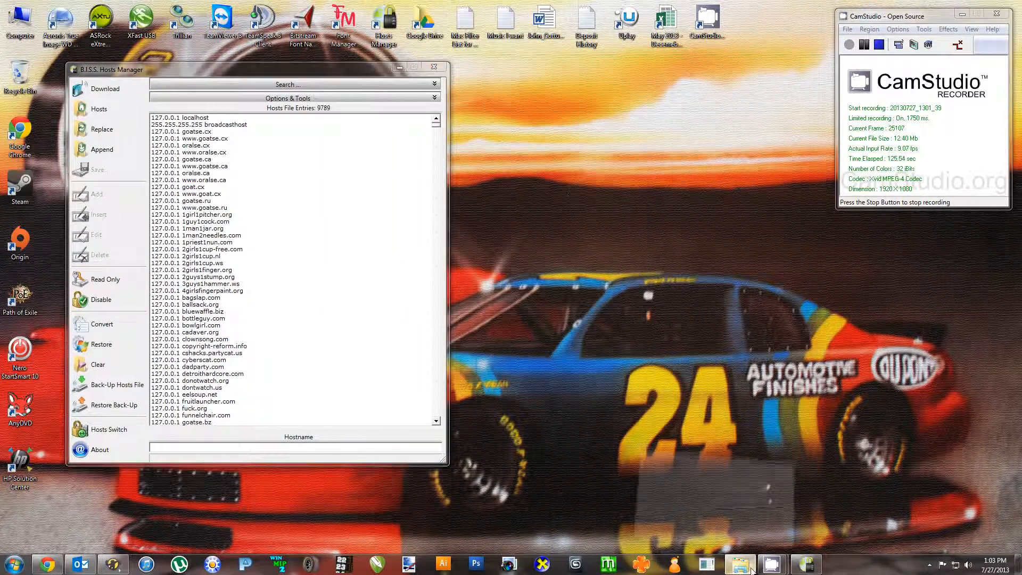
# - Switch to the Explorer window for the drivers\etc folder and reveal its full path, C:\Windows\System32\drivers\etc
pyautogui.click(752, 570)
pyautogui.moveTo(467, 12); pyautogui.dragTo(485, 32)
pyautogui.click(572, 48)
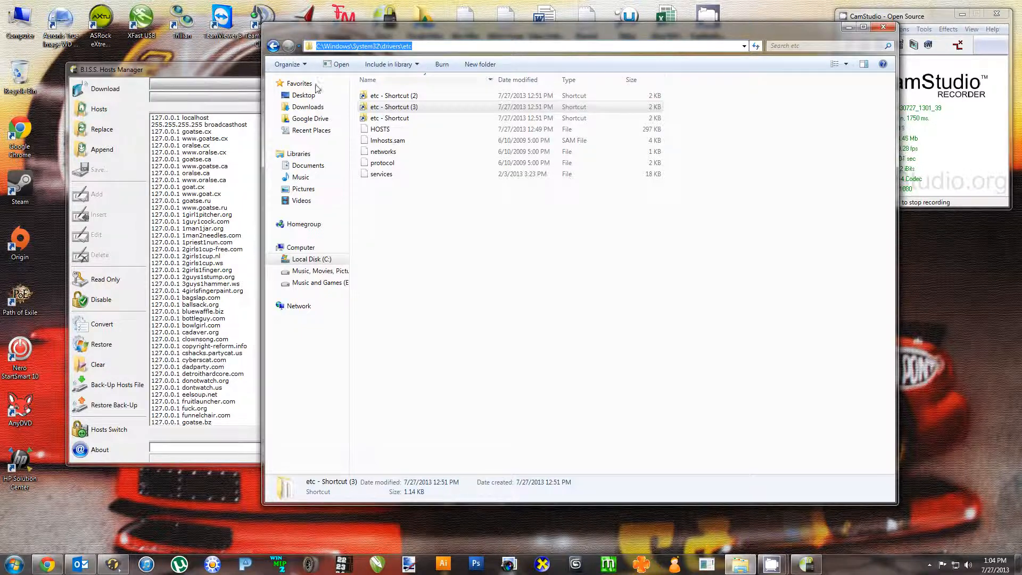
# - Return to B.I.S.S. Hosts Manager and enlarge its window to show more hosts entries
pyautogui.click(219, 81)
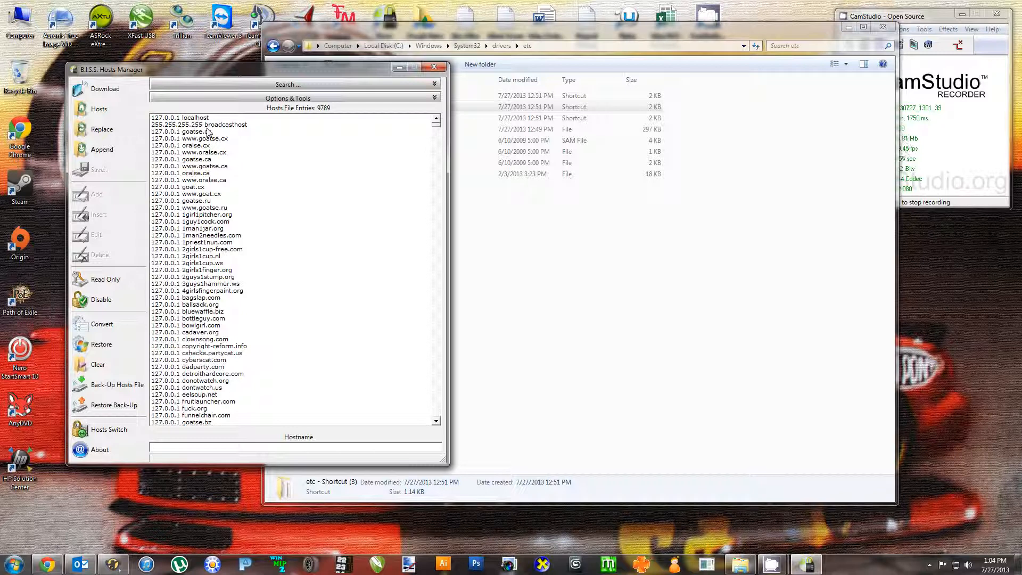
pyautogui.moveTo(48, 563)
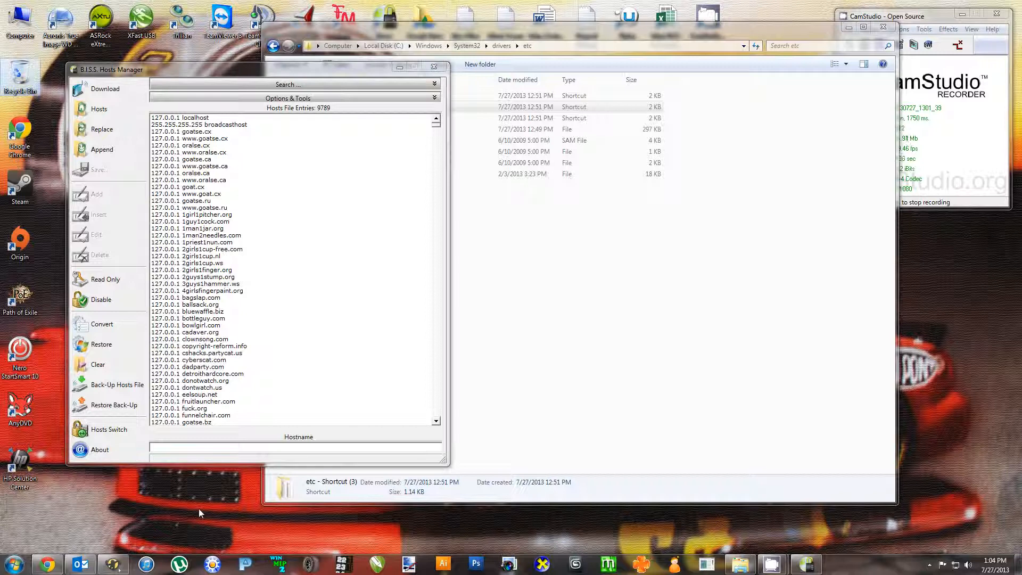
pyautogui.moveTo(448, 462); pyautogui.dragTo(526, 523)
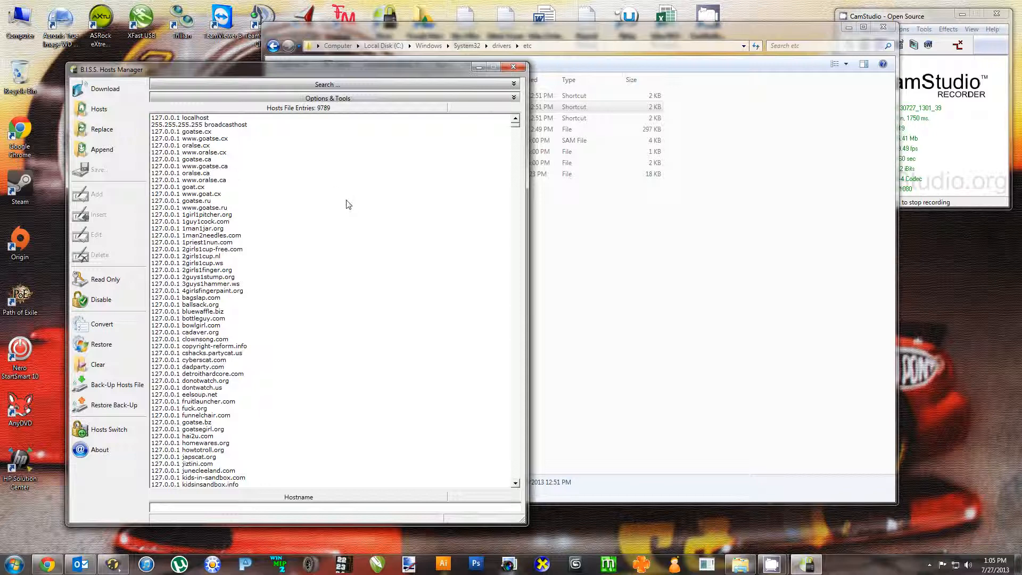
pyautogui.click(251, 126)
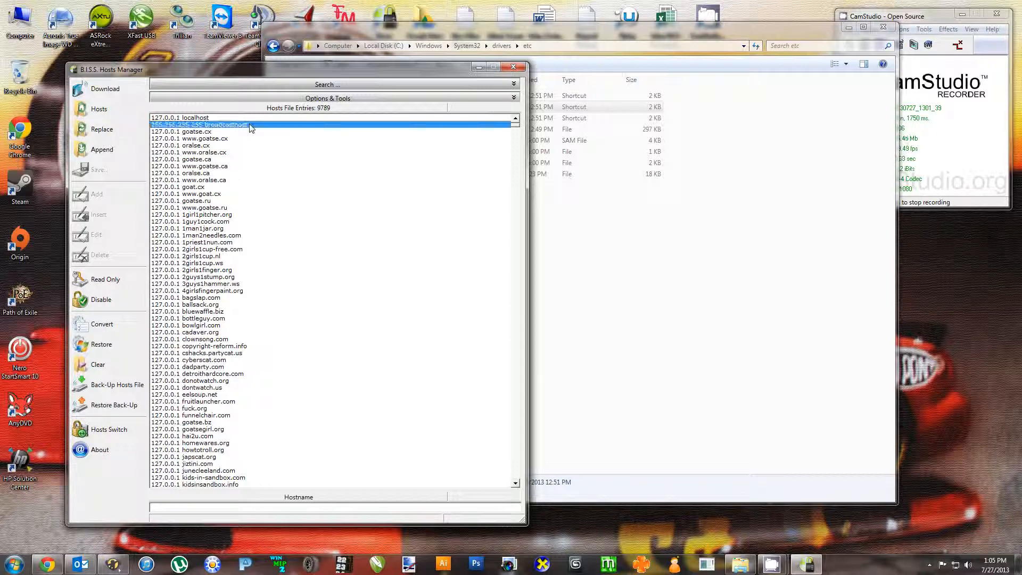
pyautogui.click(230, 119)
pyautogui.click(230, 125)
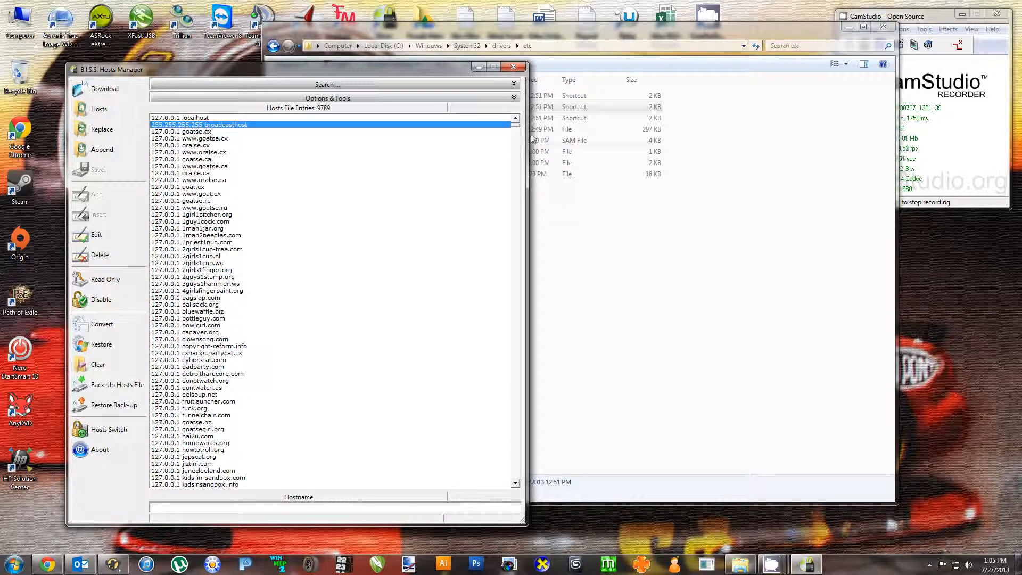
pyautogui.moveTo(516, 130); pyautogui.dragTo(517, 137)
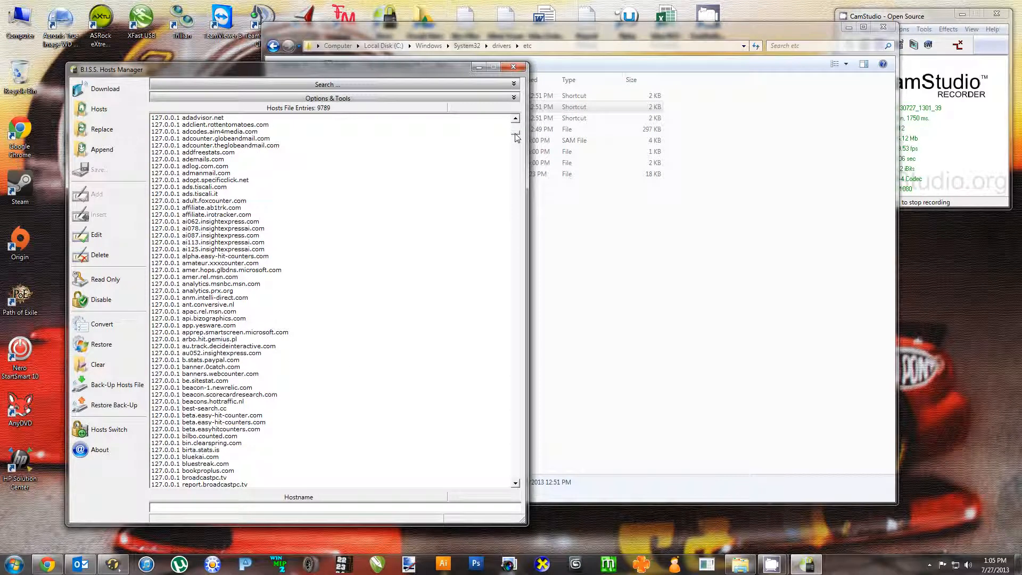
pyautogui.moveTo(516, 137); pyautogui.dragTo(507, 190)
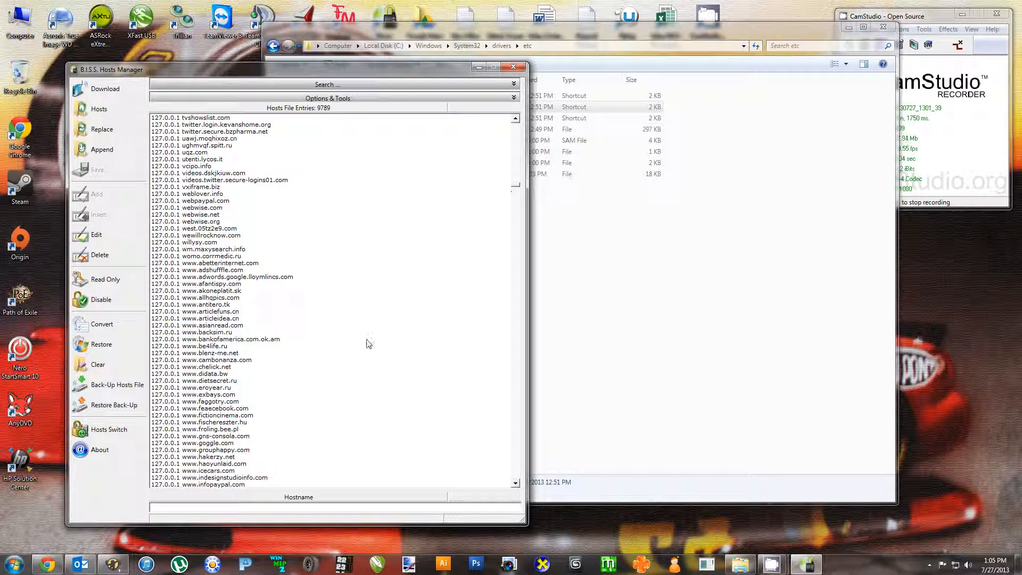
pyautogui.click(265, 346)
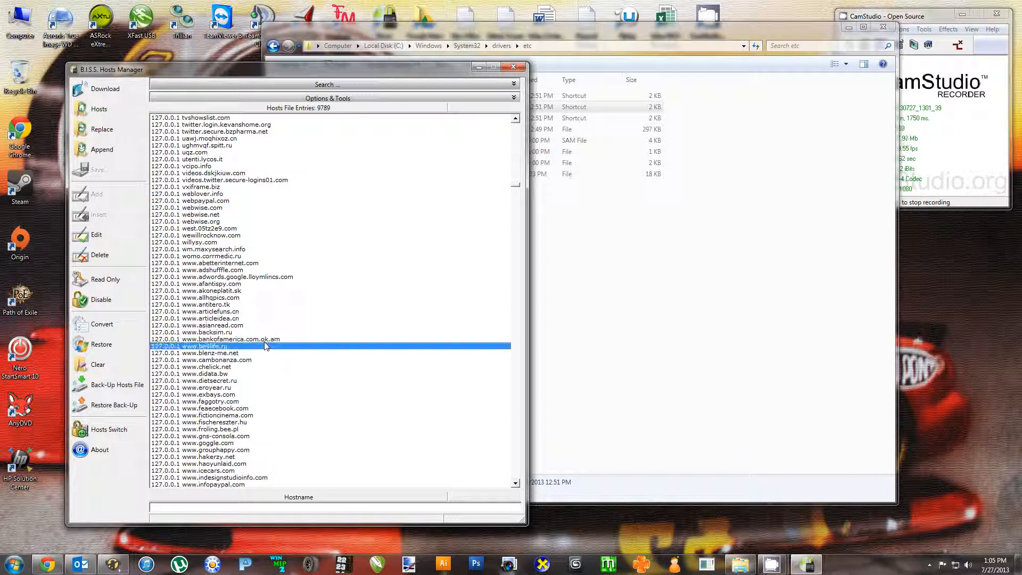
pyautogui.press('Up')
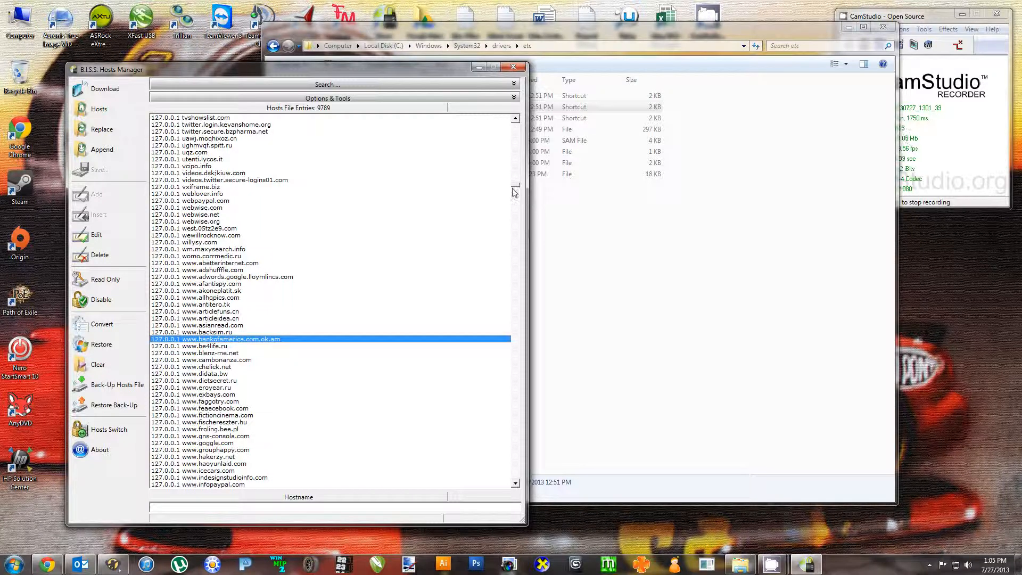
pyautogui.moveTo(516, 185); pyautogui.dragTo(511, 214)
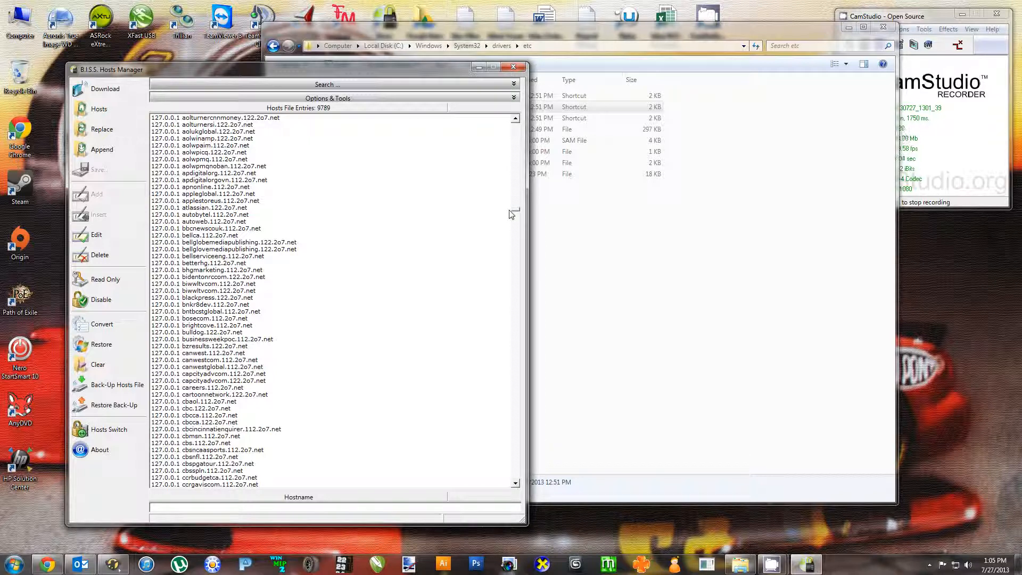
pyautogui.moveTo(512, 214); pyautogui.dragTo(529, 482)
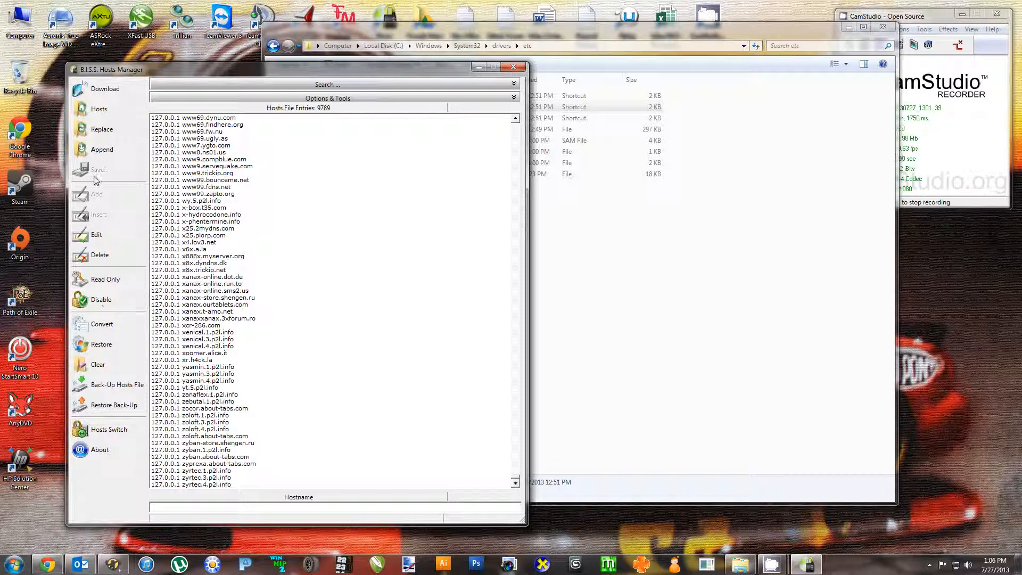
# - Check the HOSTS file in the etc folder and the CNN page in Chrome, returning to Hosts Manager
pyautogui.click(558, 47)
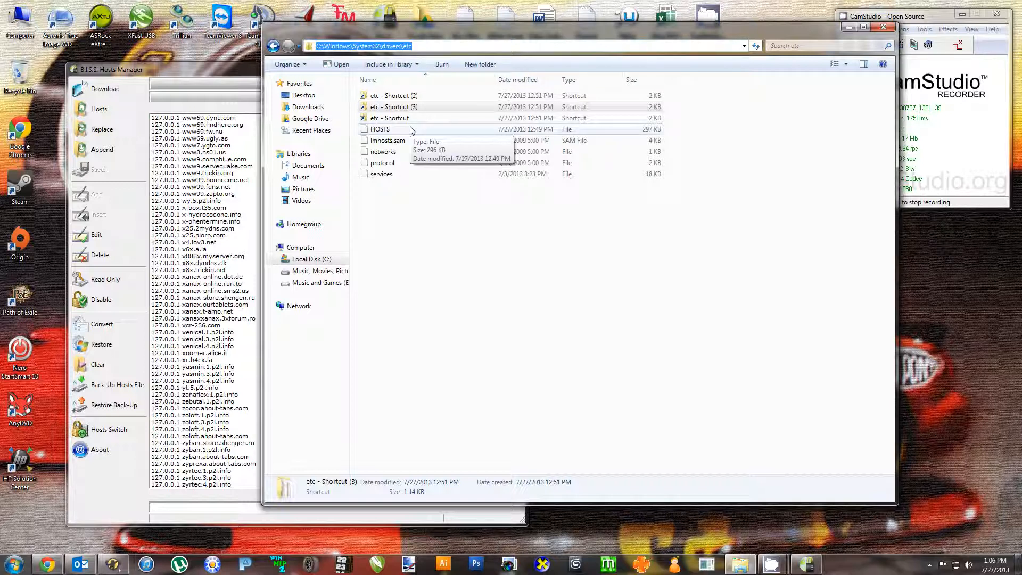
pyautogui.click(205, 69)
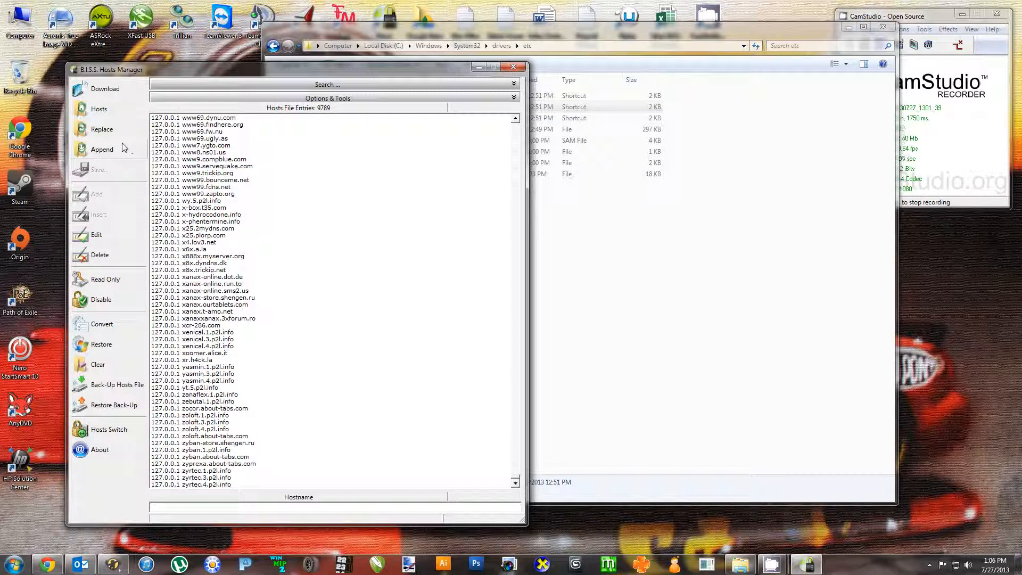
pyautogui.click(47, 564)
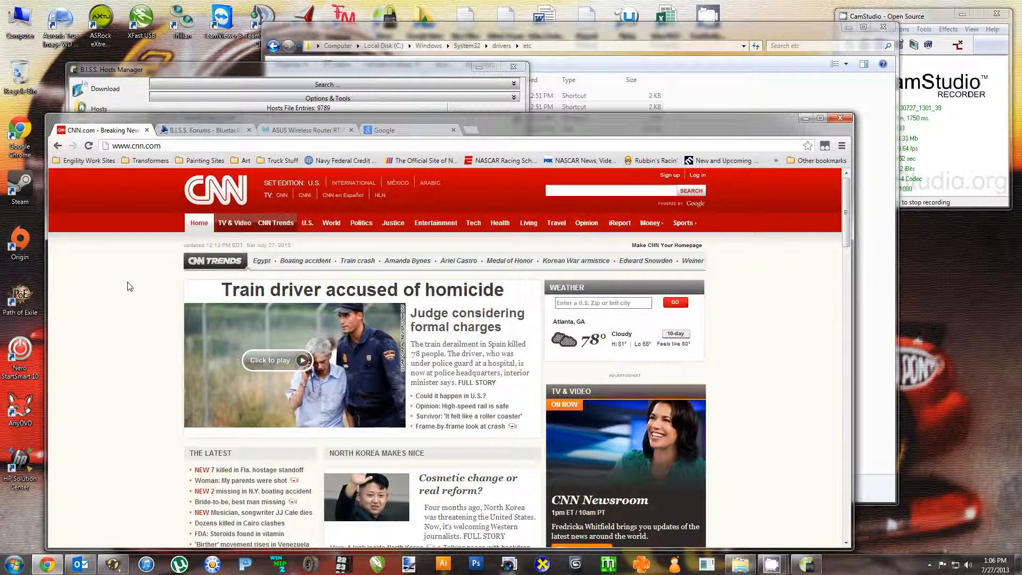
pyautogui.click(806, 118)
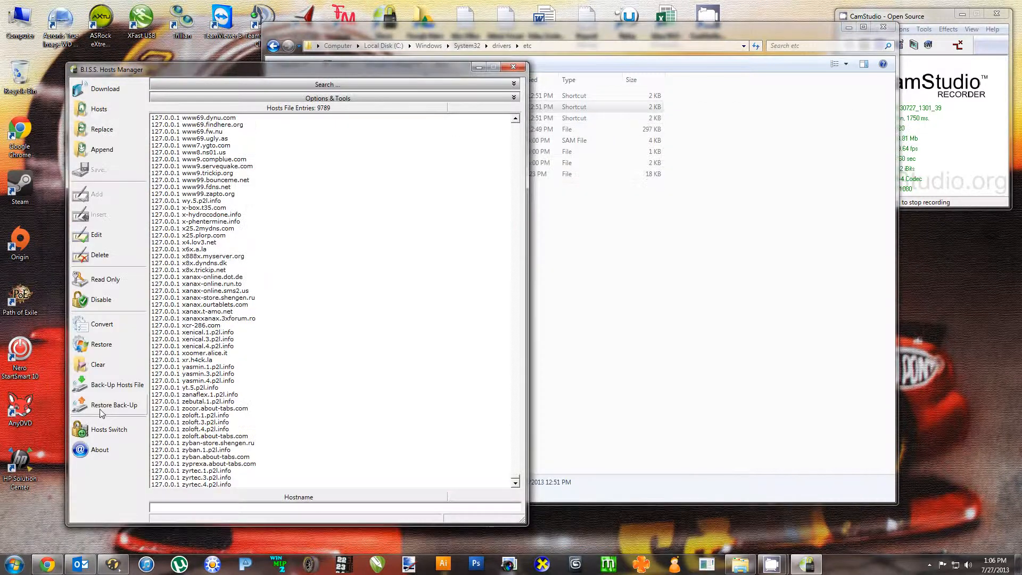
# - Disable the hosts file in Hosts Manager, leaving the Options & Tools section collapsed
pyautogui.click(96, 301)
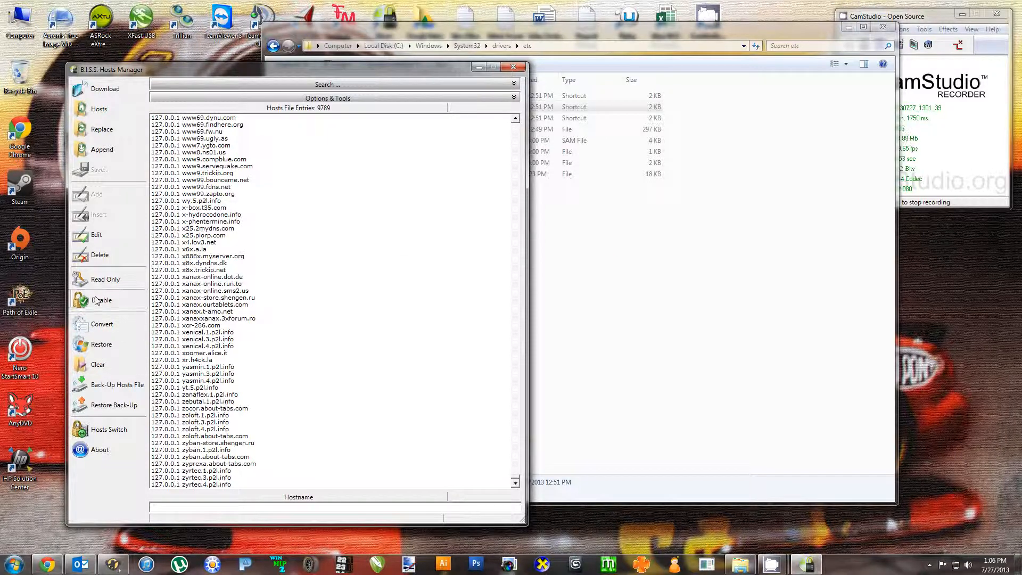
pyautogui.click(601, 338)
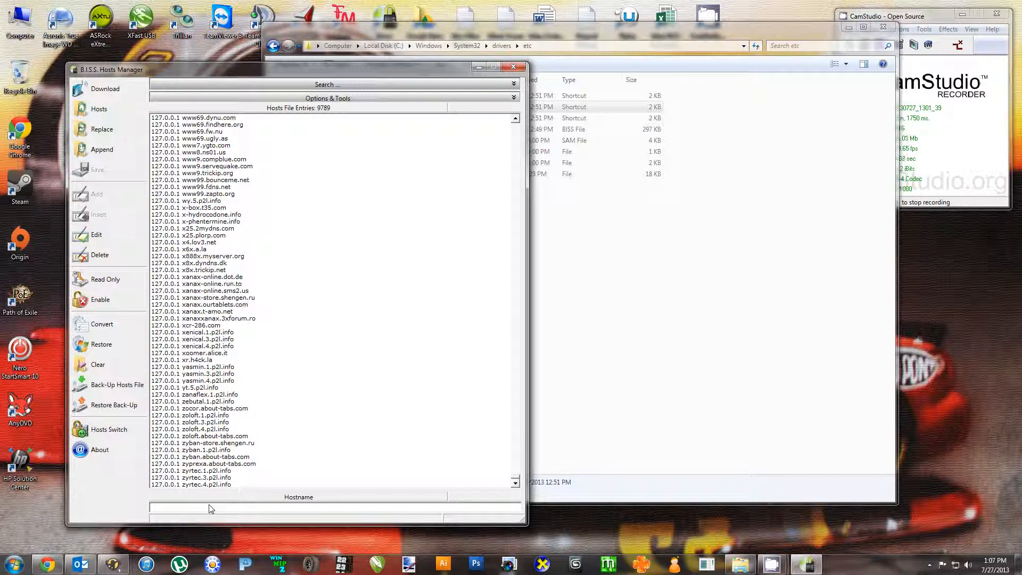
pyautogui.click(515, 99)
pyautogui.click(515, 99)
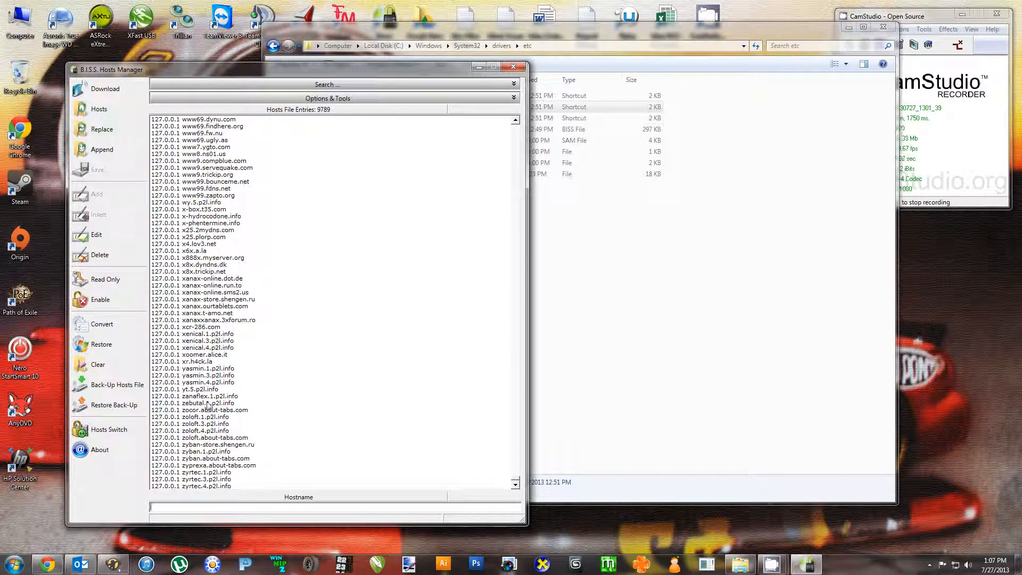
pyautogui.click(198, 508)
pyautogui.write('127.0.0.1 www.cnn.com')
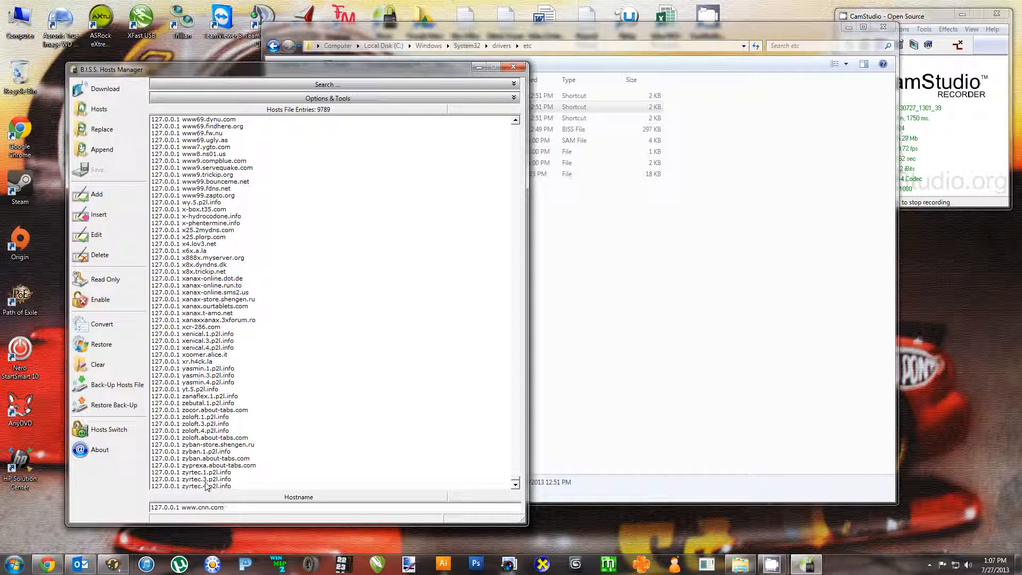
pyautogui.click(90, 200)
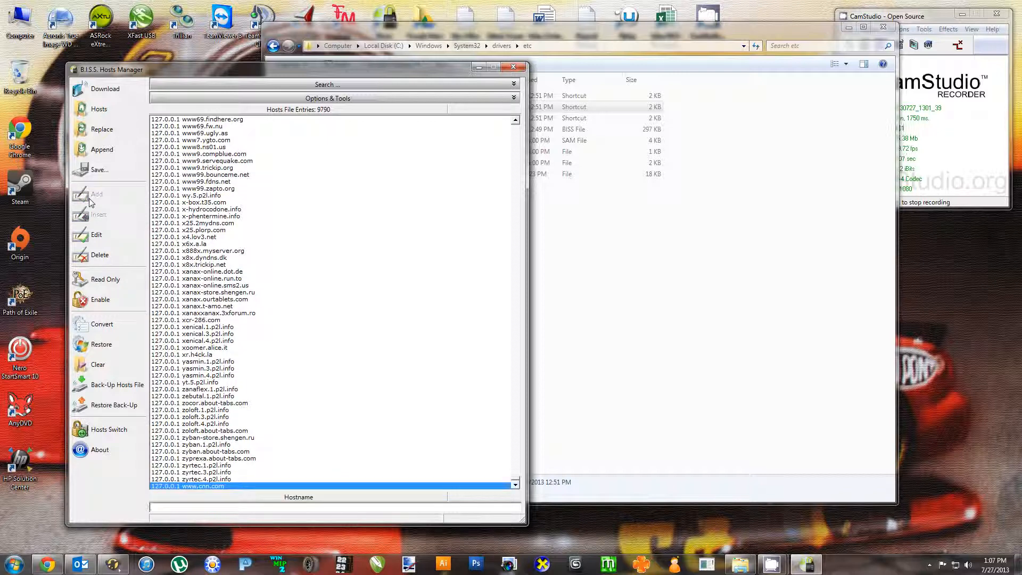
pyautogui.click(89, 173)
pyautogui.click(97, 301)
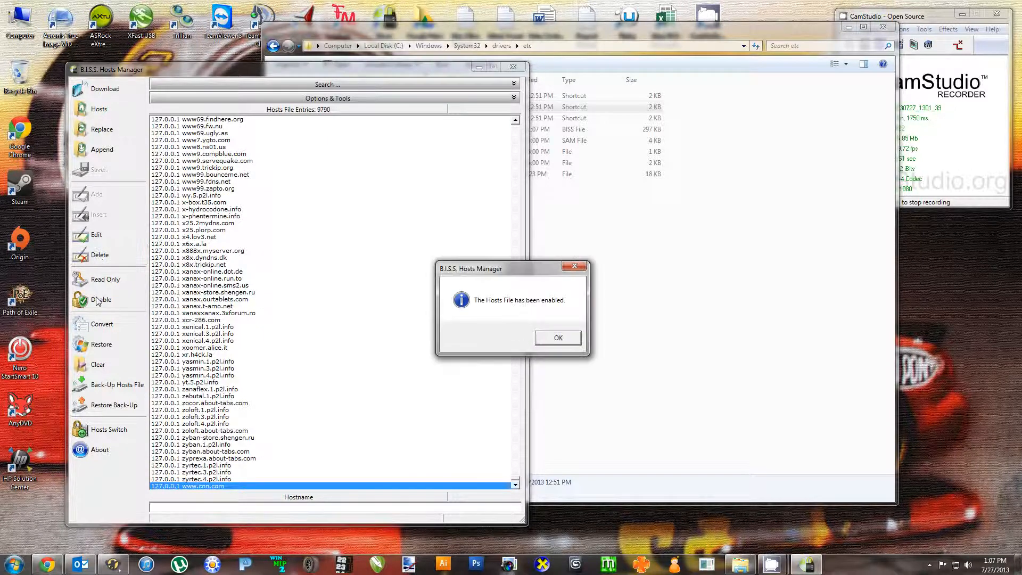
pyautogui.click(558, 338)
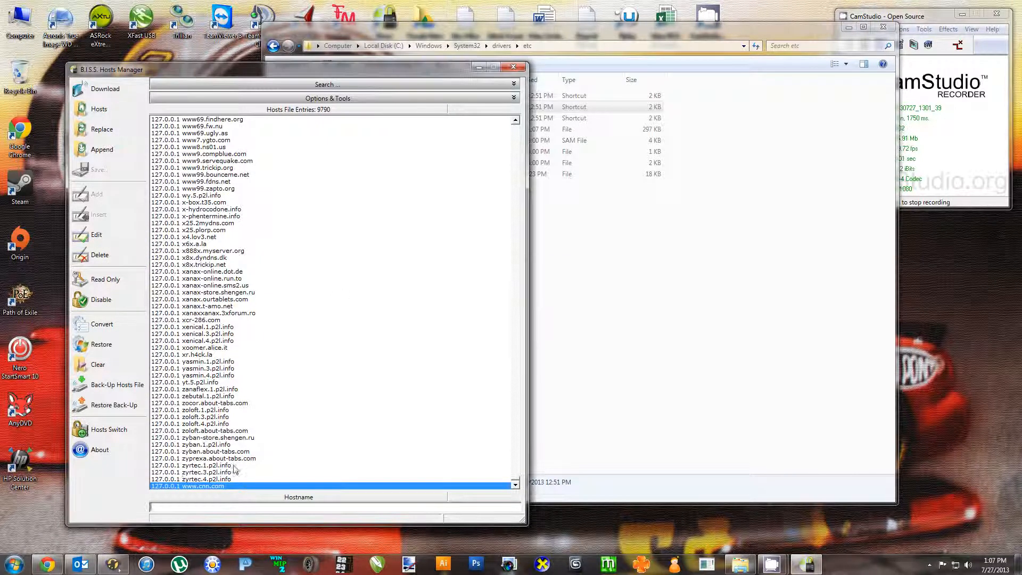
pyautogui.click(58, 569)
pyautogui.click(94, 148)
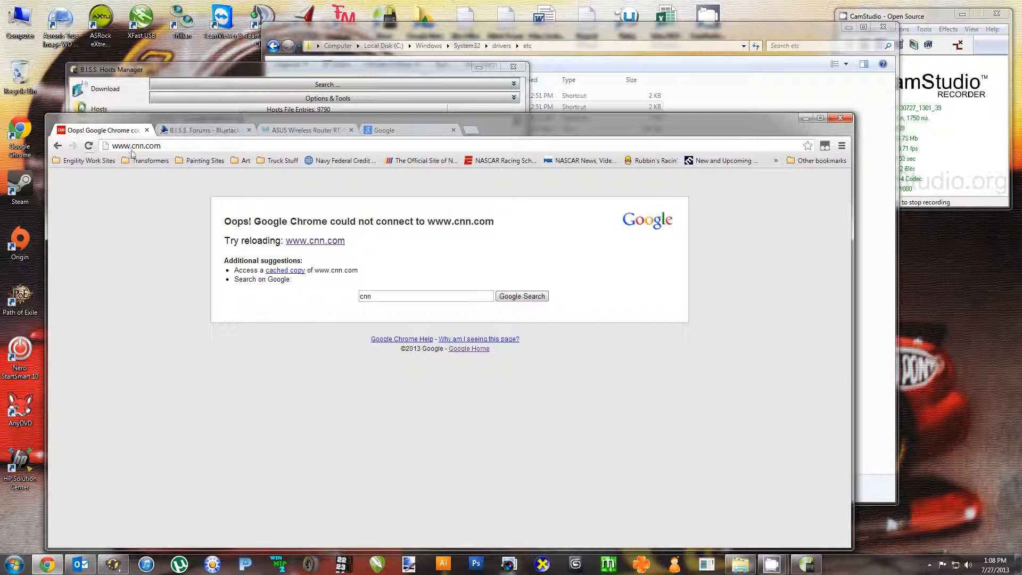
pyautogui.click(155, 68)
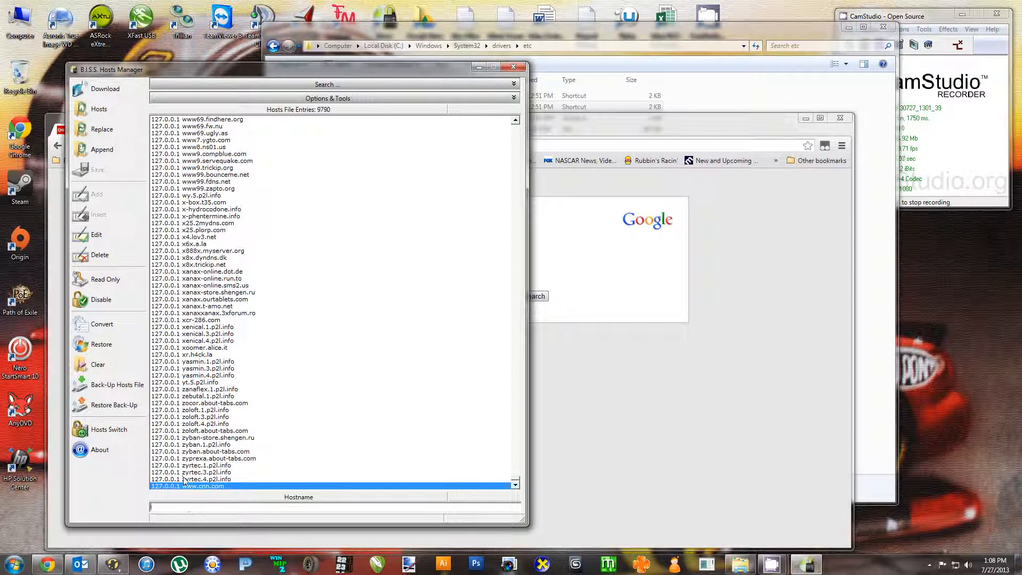
pyautogui.click(187, 508)
pyautogui.click(113, 255)
pyautogui.click(516, 341)
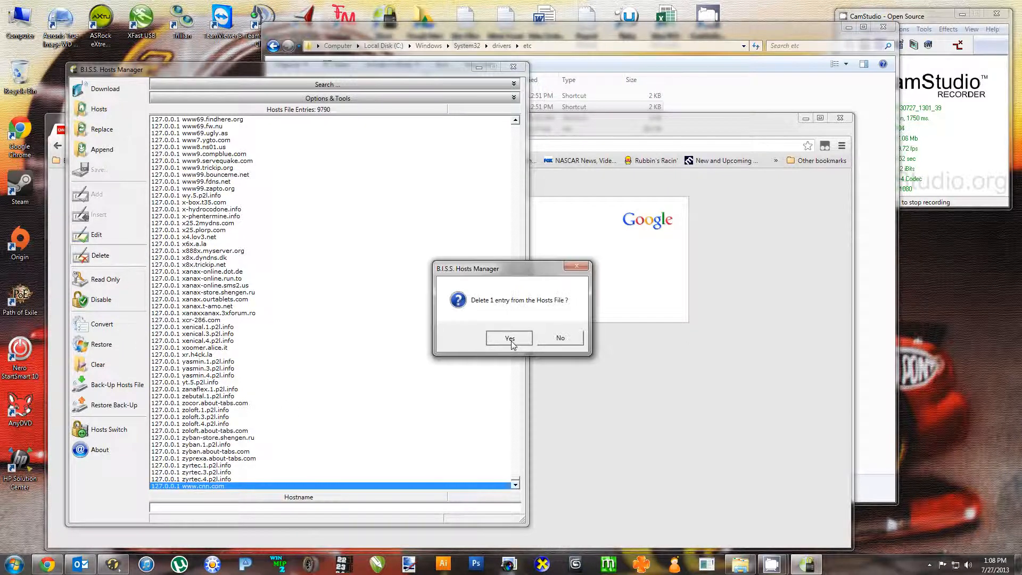
pyautogui.click(116, 309)
pyautogui.click(599, 342)
pyautogui.click(98, 170)
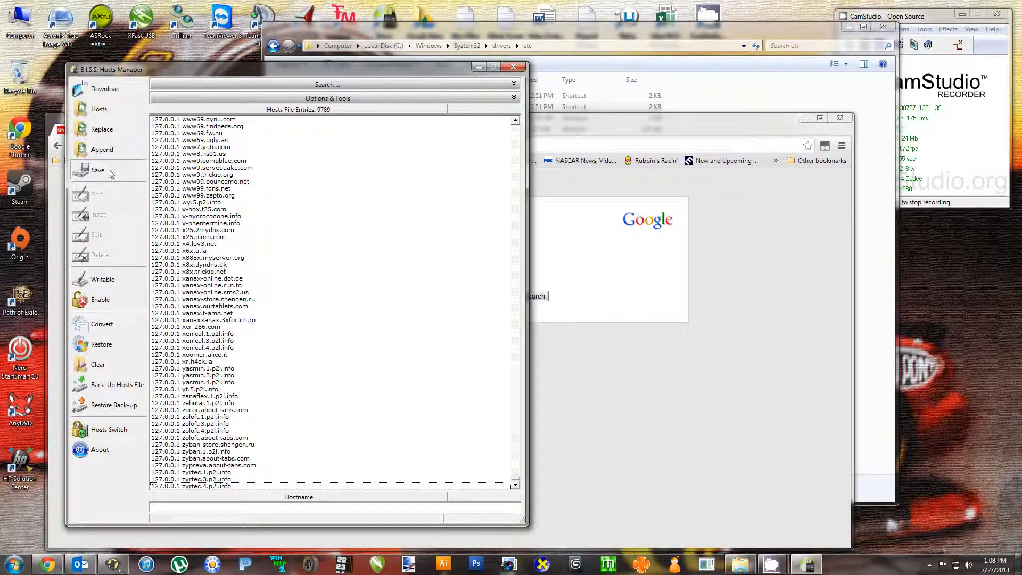
pyautogui.click(106, 300)
pyautogui.click(552, 338)
pyautogui.click(748, 213)
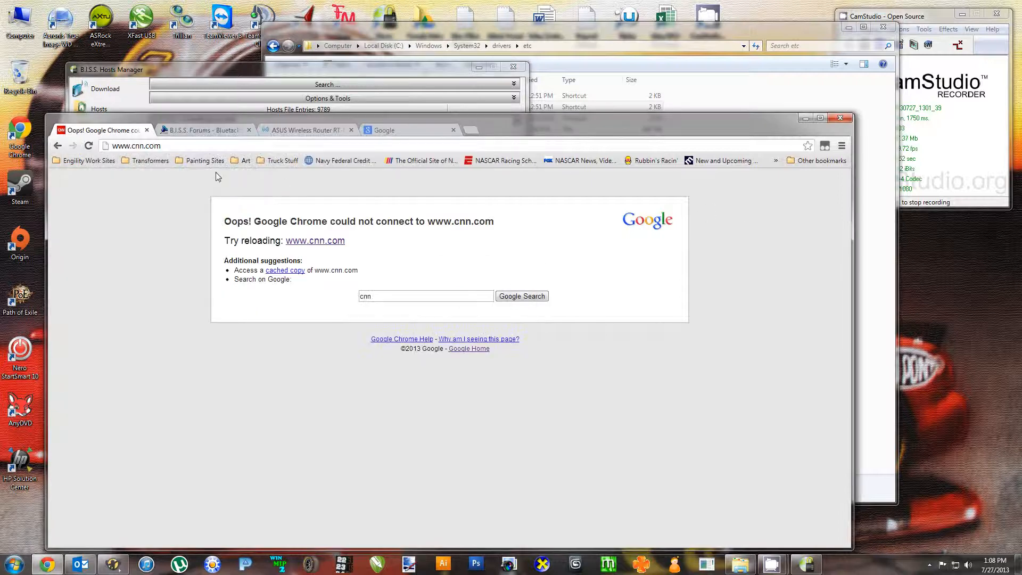
pyautogui.click(89, 145)
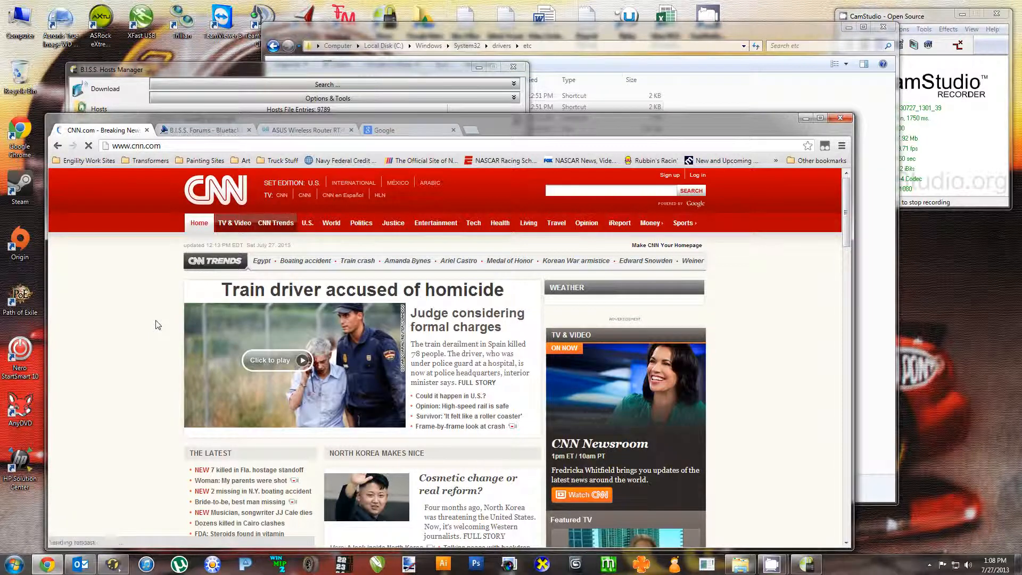
pyautogui.click(203, 71)
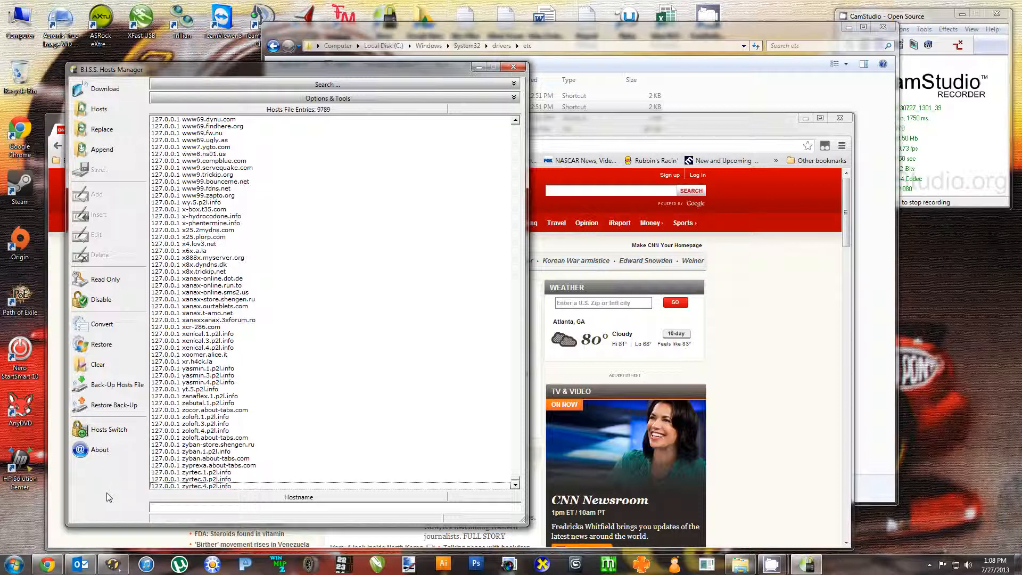
# - Switch to Chrome and show the ASUS Wireless Router page at 192.168.1.1
pyautogui.click(52, 566)
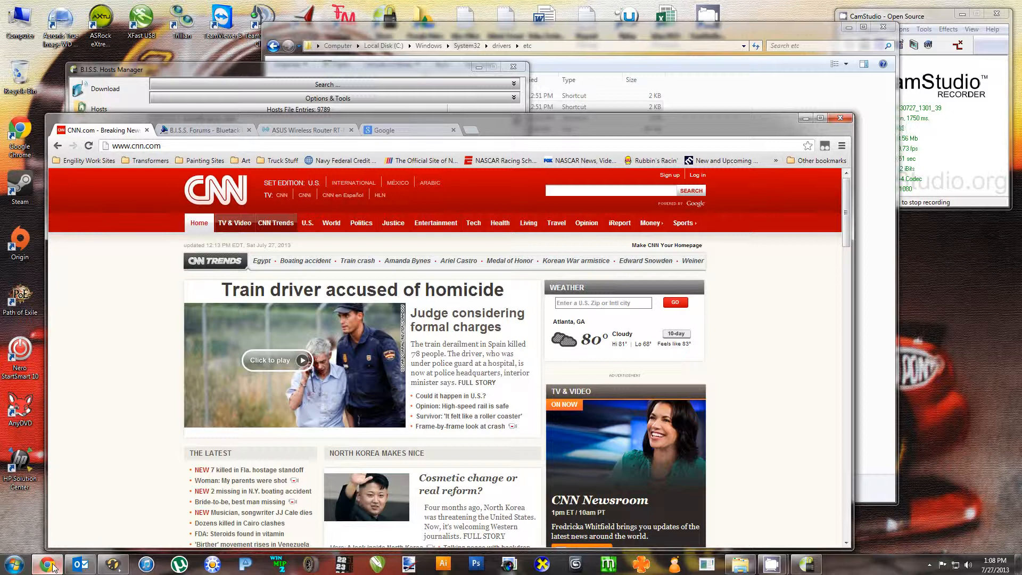
pyautogui.click(337, 135)
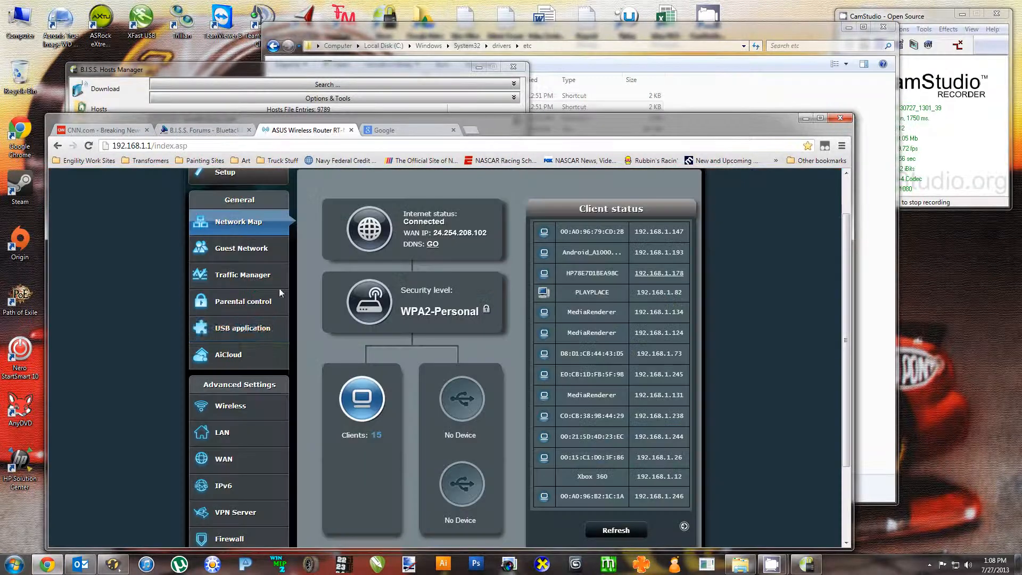